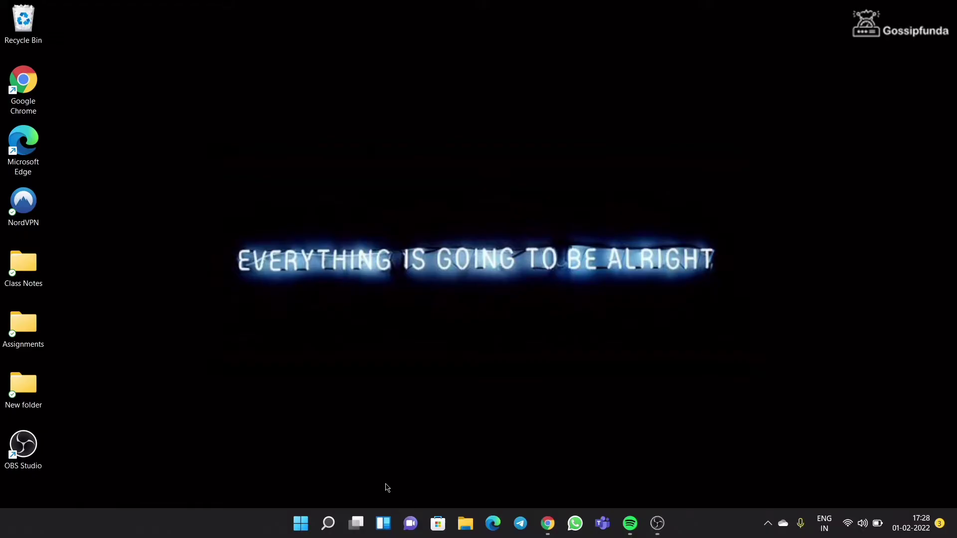
# - Search Windows for "persona", open the Color settings and turn off Transparency effects
pyautogui.click(329, 531)
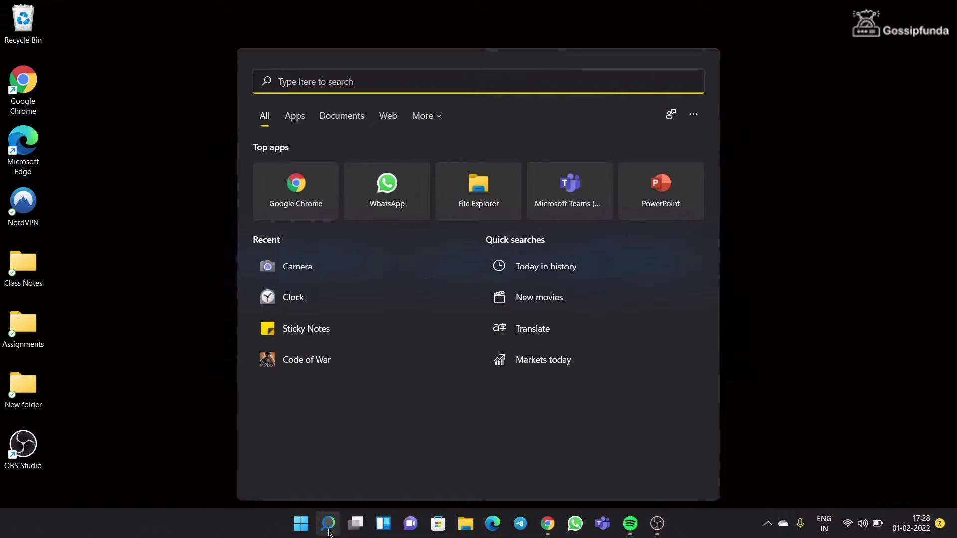
pyautogui.write('persona')
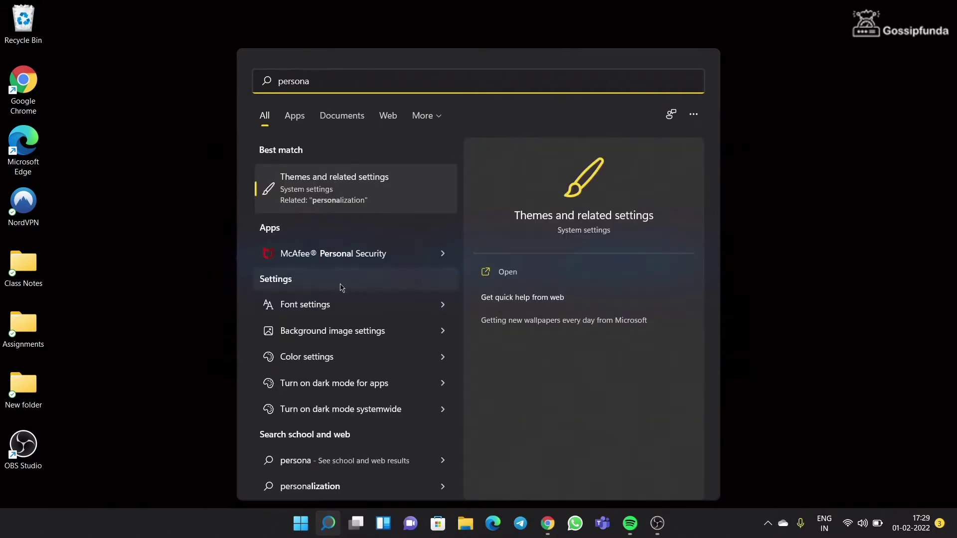
pyautogui.click(336, 284)
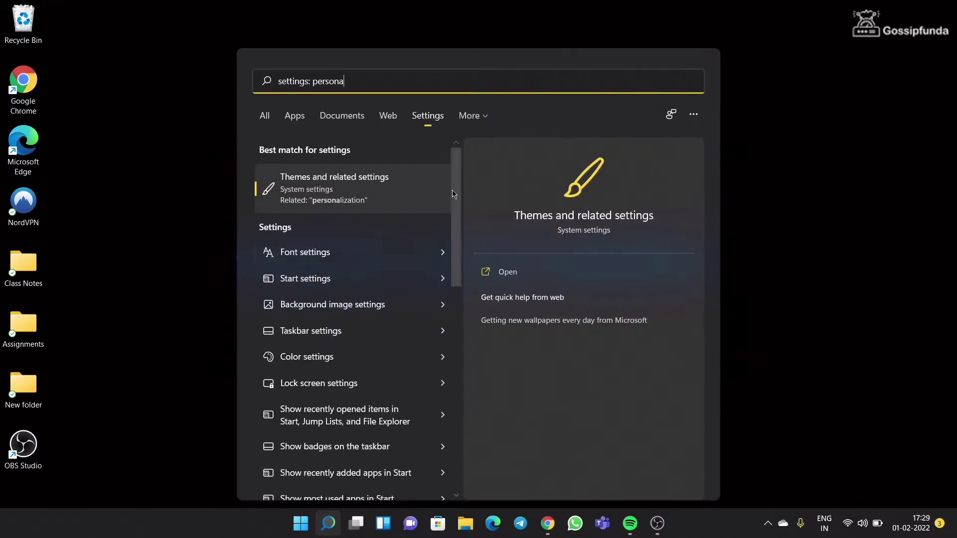
pyautogui.moveTo(460, 200); pyautogui.dragTo(464, 234)
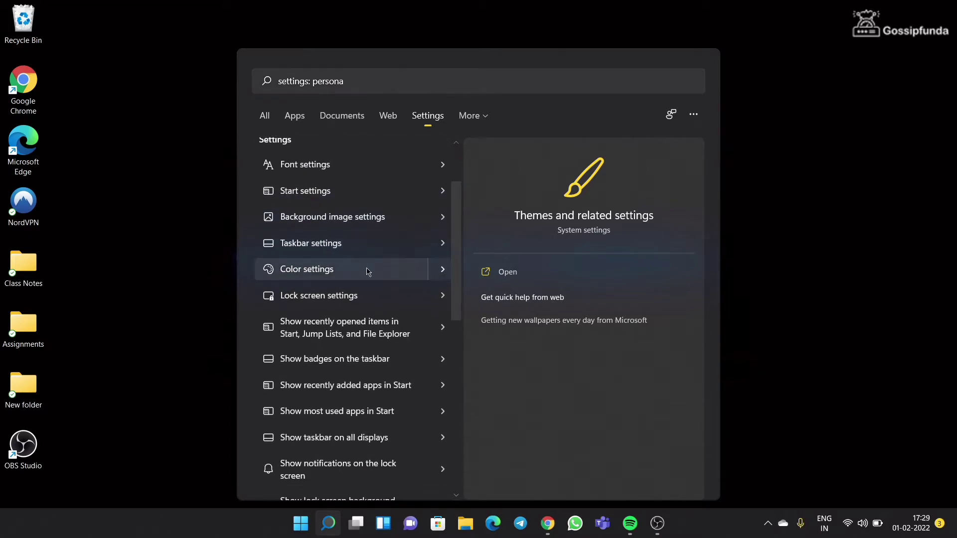
pyautogui.click(388, 273)
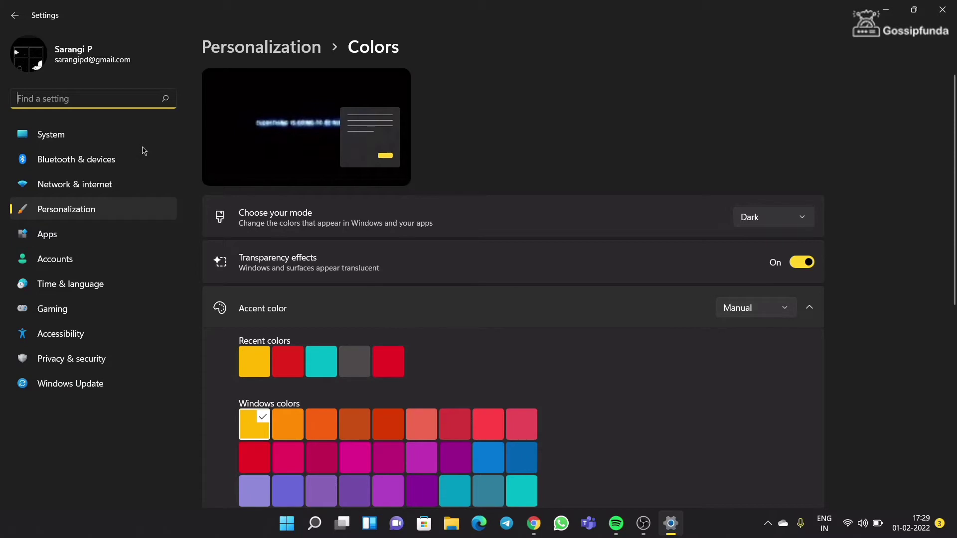
pyautogui.click(802, 263)
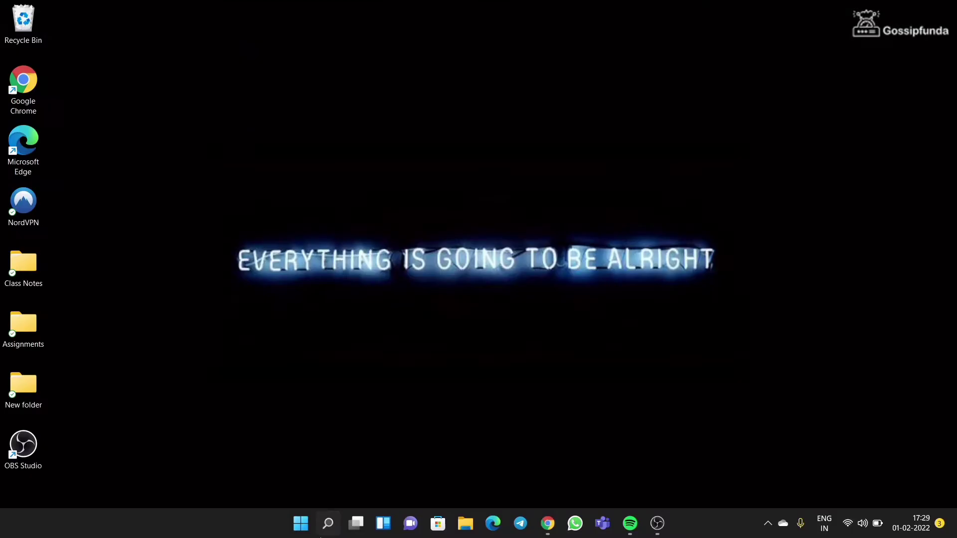
# - Search Windows for "advan", open the advanced system settings and bring up the Performance settings
pyautogui.press('super+s')
pyautogui.write('ad')
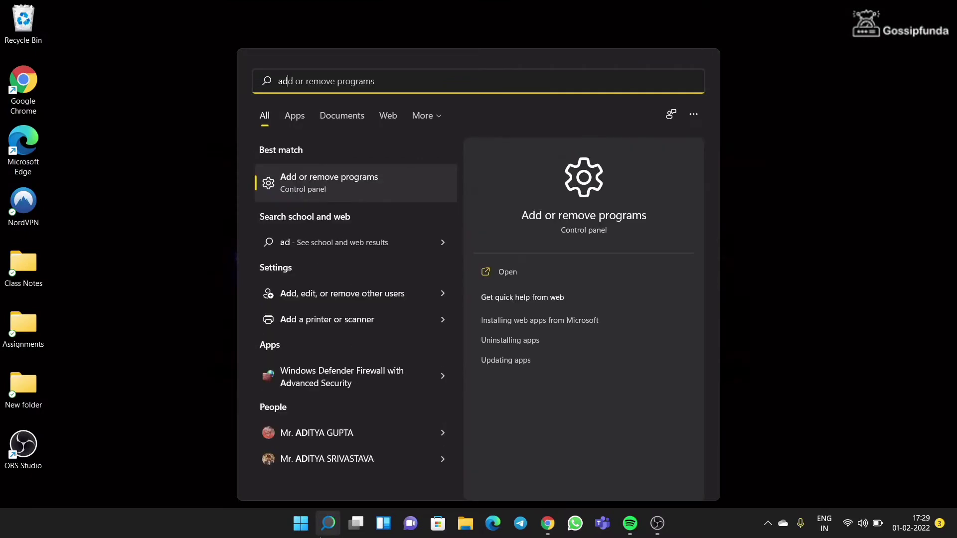
pyautogui.write('van')
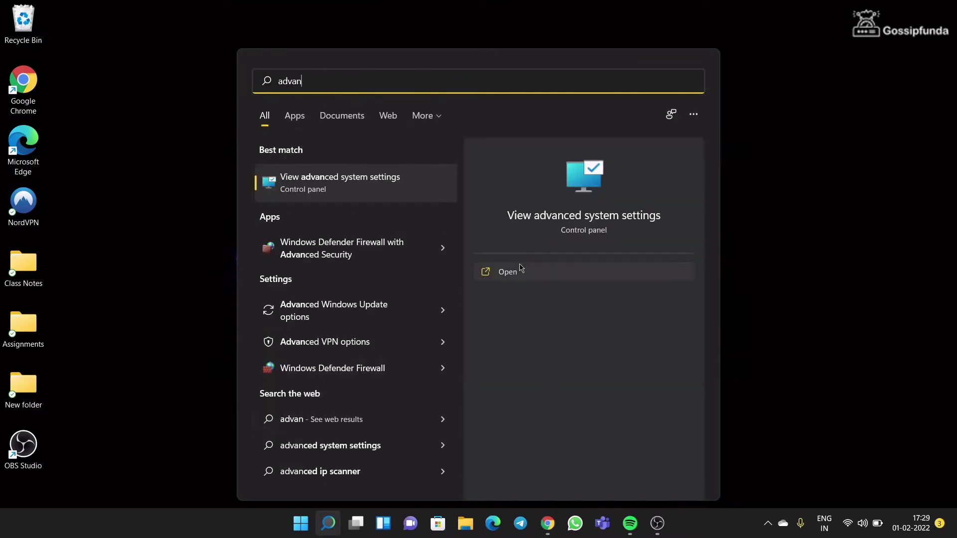
pyautogui.click(520, 269)
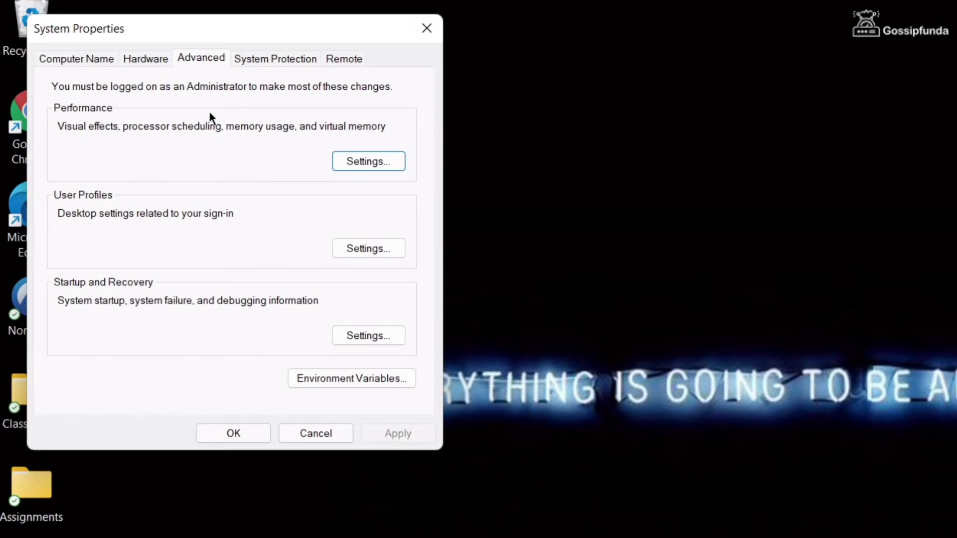
pyautogui.click(367, 158)
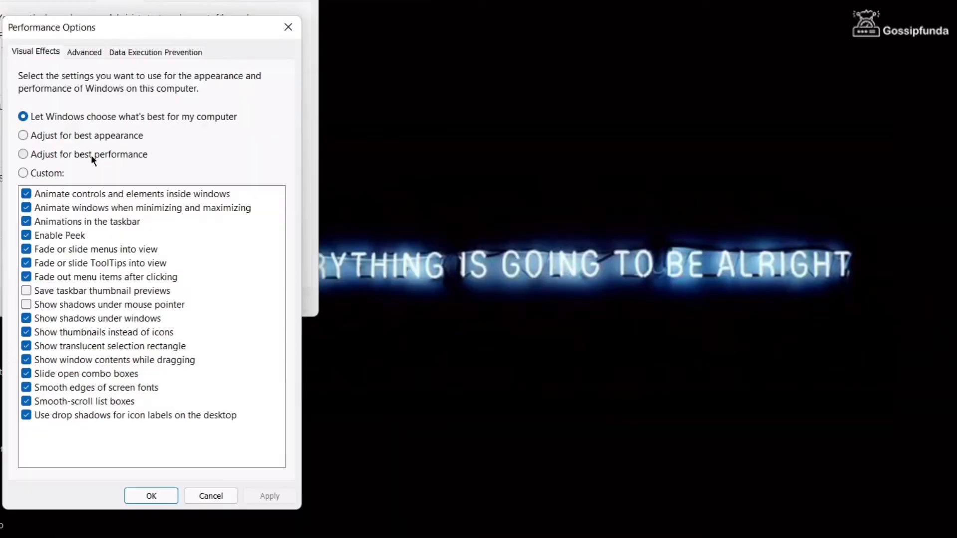
# - Adjust visual effects for best performance, but keep Show thumbnails instead of icons and Smooth edges of screen fonts enabled
pyautogui.click(166, 255)
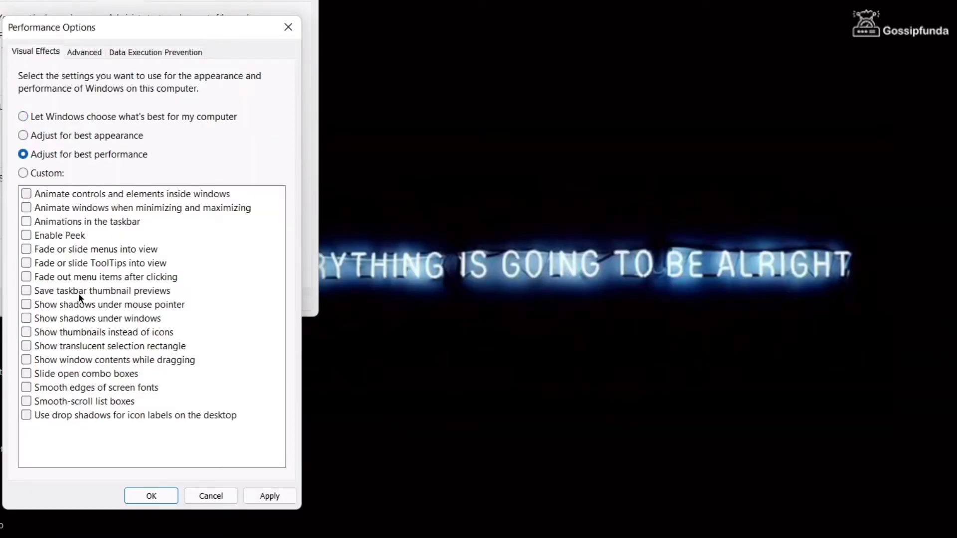
pyautogui.click(68, 334)
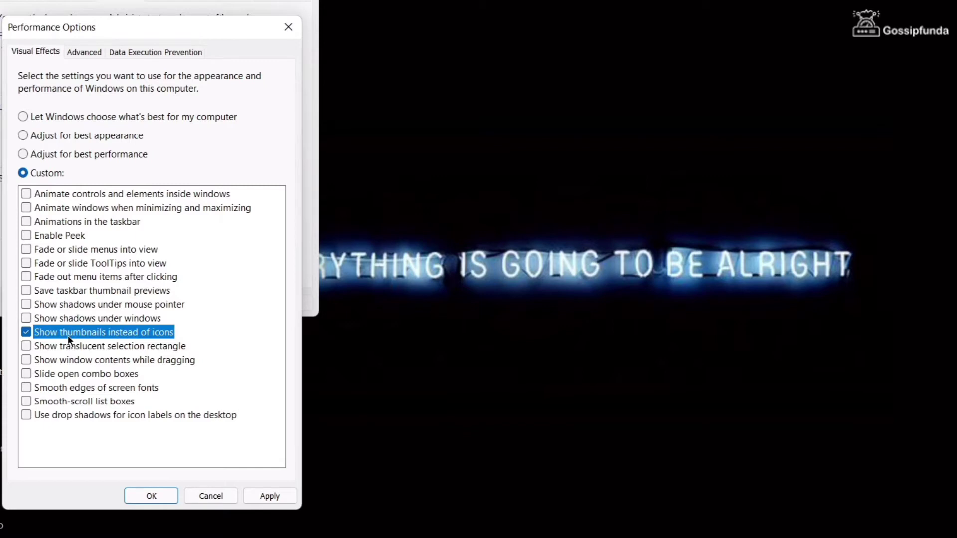
pyautogui.click(57, 389)
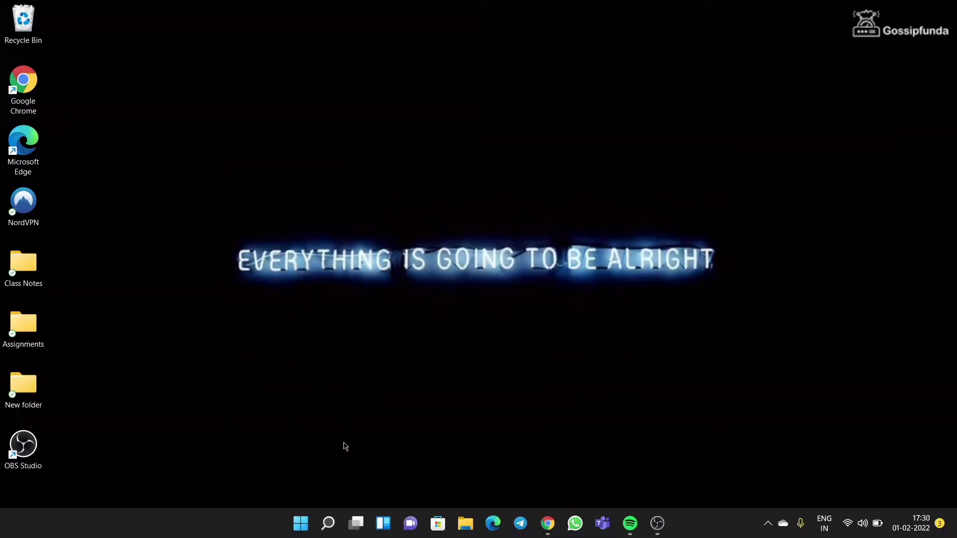
# - Search Windows for "apps", limit the results to settings and open the Default apps page
pyautogui.click(338, 526)
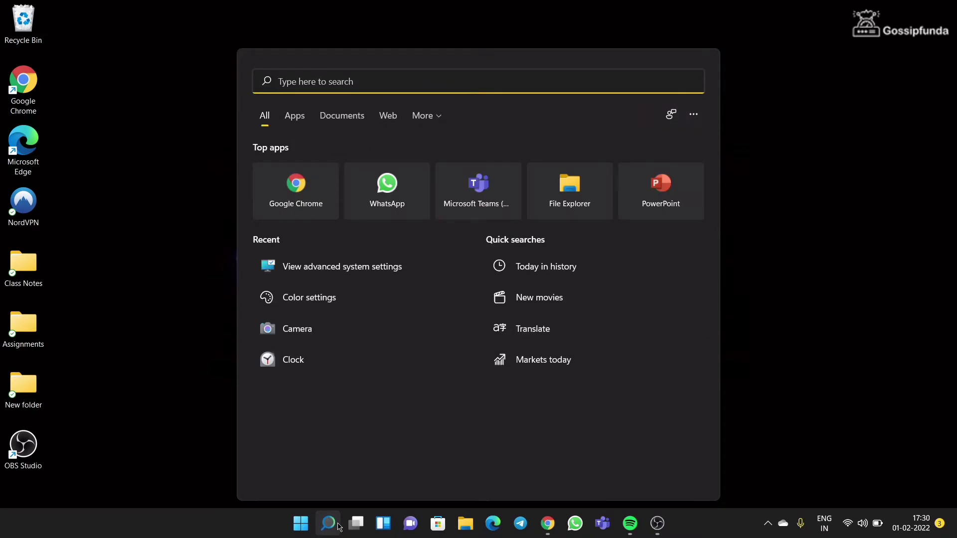
pyautogui.write('apps')
pyautogui.click(426, 115)
pyautogui.click(478, 185)
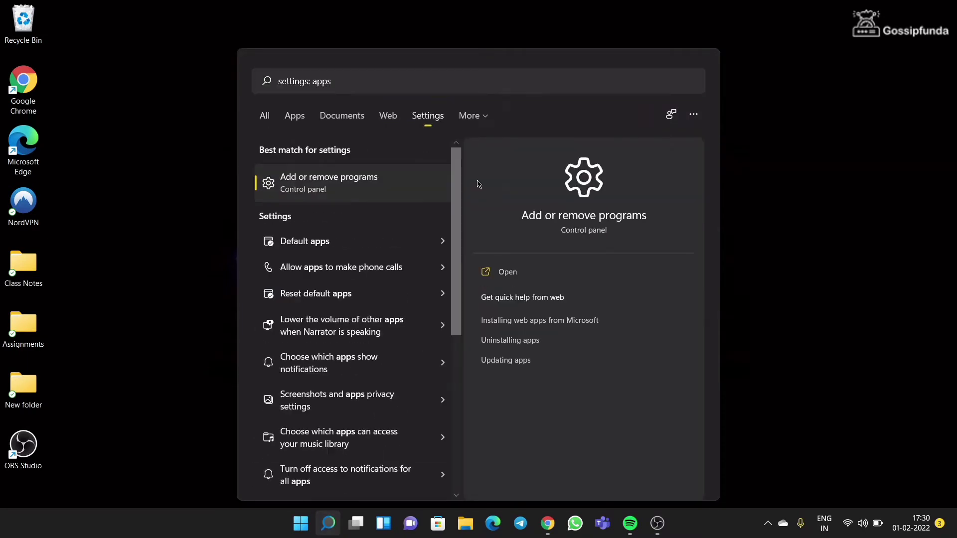
pyautogui.click(443, 243)
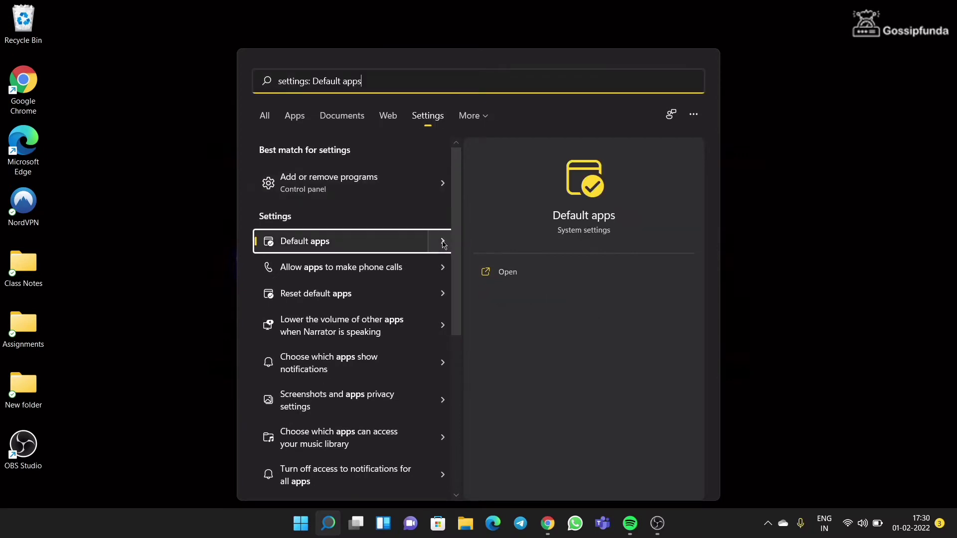
pyautogui.click(520, 278)
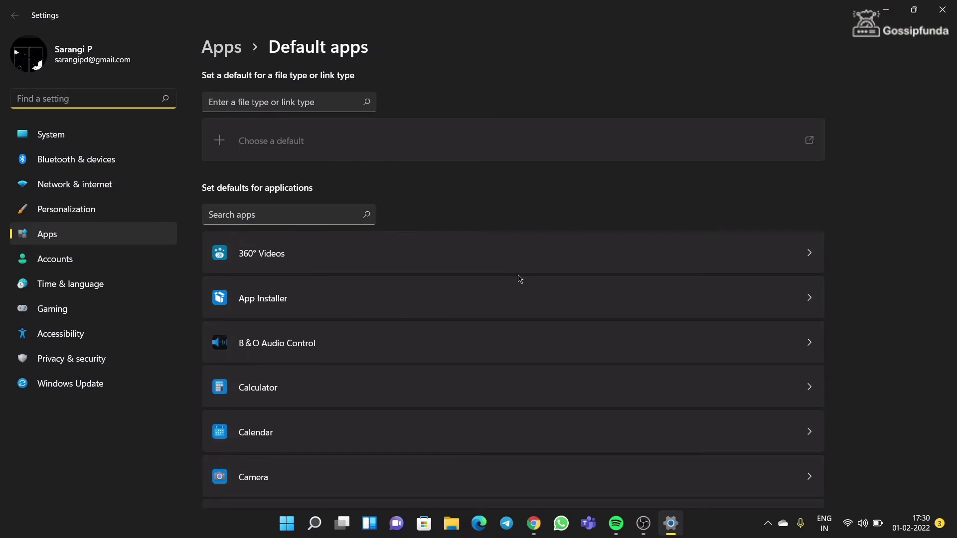
# - Search the settings for "startup", open Startup Apps and look through the list of apps that start at log-in
pyautogui.write('start')
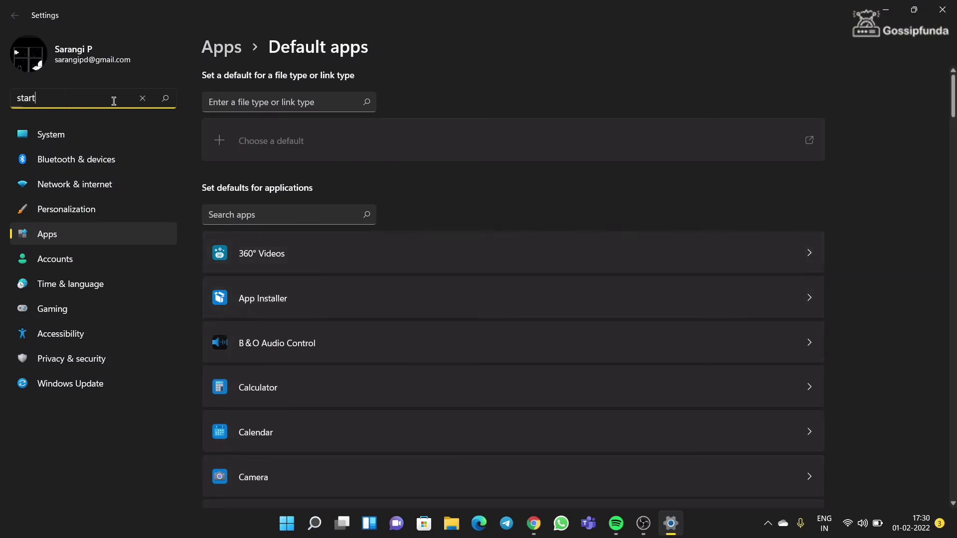
pyautogui.write('up')
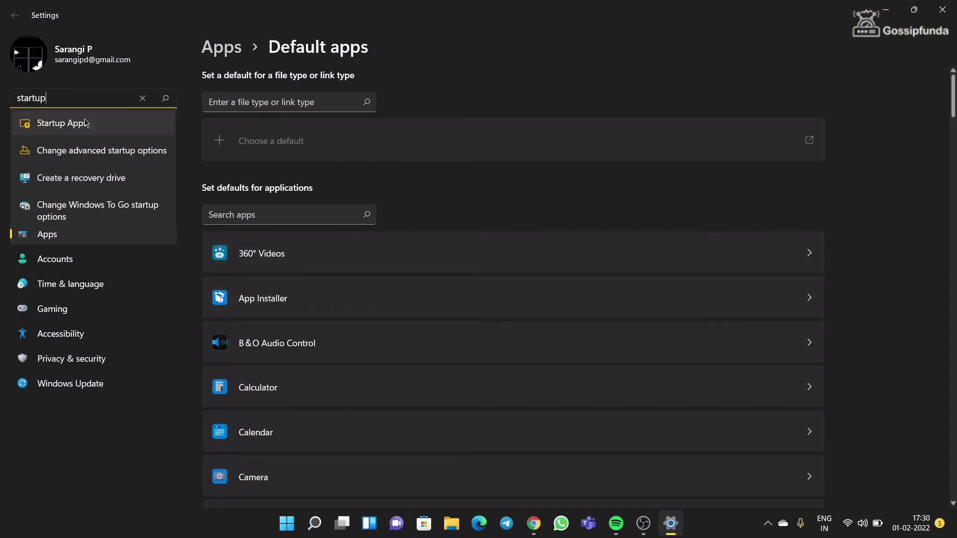
pyautogui.click(85, 123)
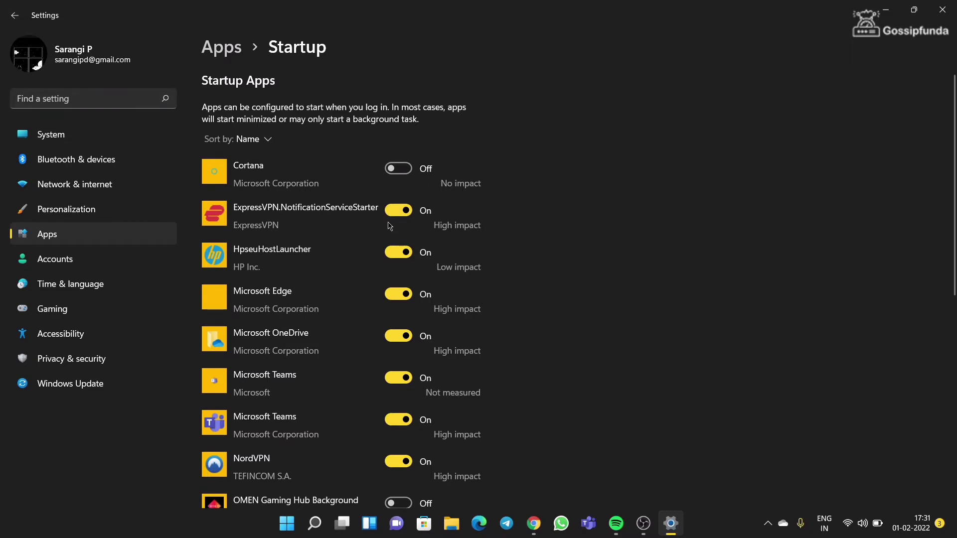
pyautogui.moveTo(955, 196); pyautogui.dragTo(955, 401)
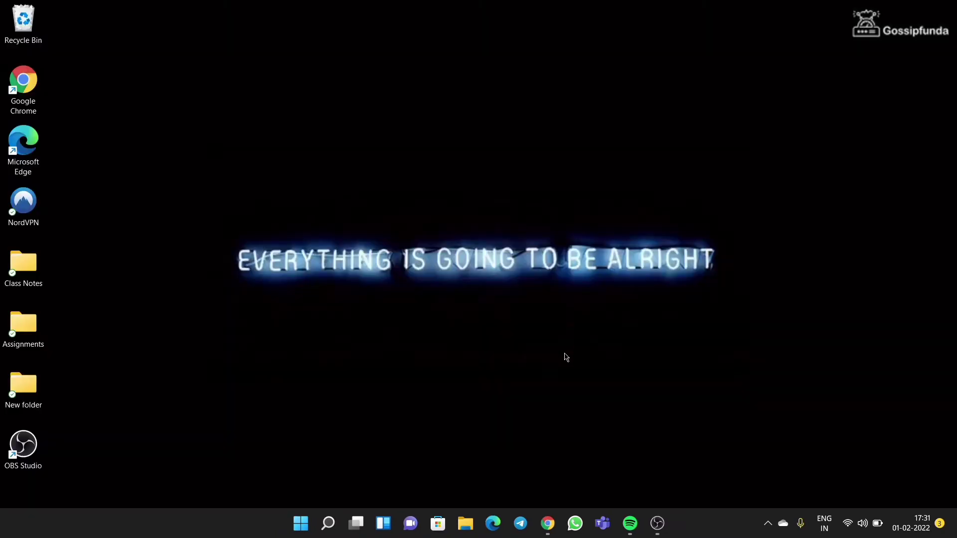
# - Open the Default apps settings from a Windows search for "apps" and go to the Apps & features page by searching for "apps and"
pyautogui.click(329, 523)
pyautogui.write('star')
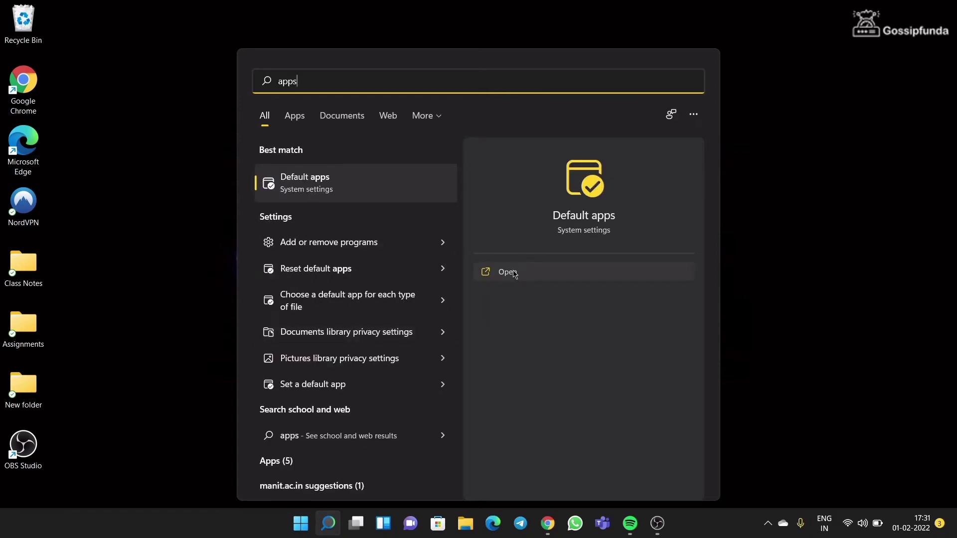
pyautogui.click(507, 271)
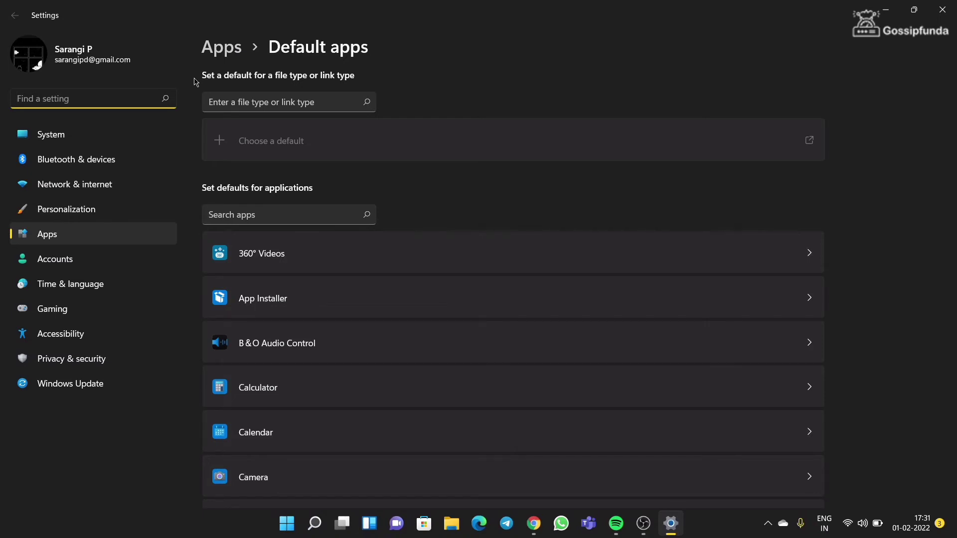
pyautogui.write('apps and')
pyautogui.click(107, 125)
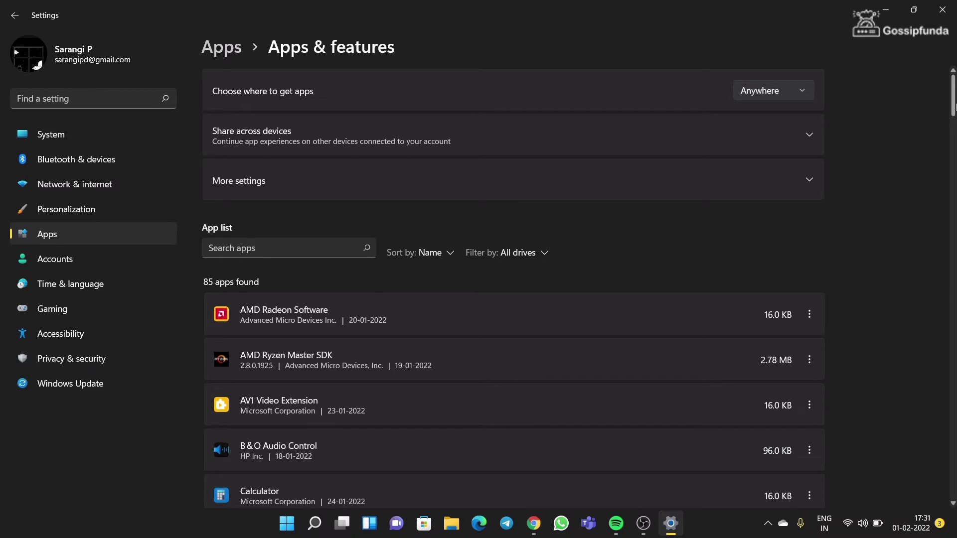
# - Open Cortana's advanced options in the app list and set its background apps permission to Never
pyautogui.moveTo(953, 109); pyautogui.dragTo(953, 156)
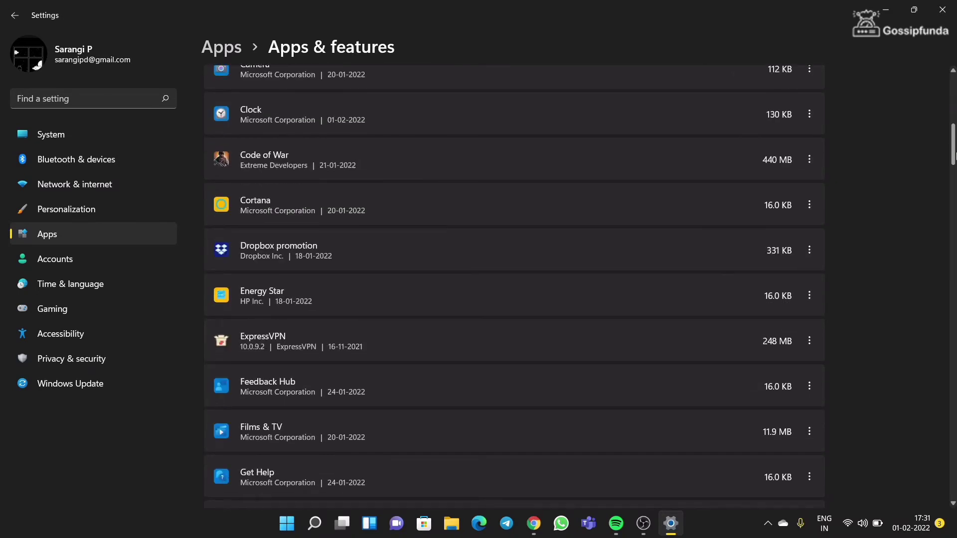
pyautogui.click(809, 206)
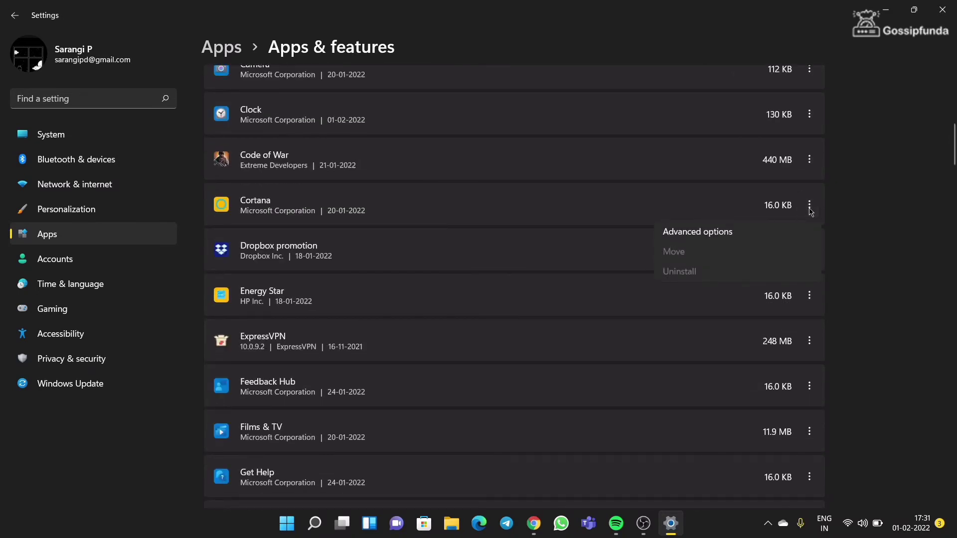
pyautogui.click(762, 230)
pyautogui.scroll(-1, 954, 100)
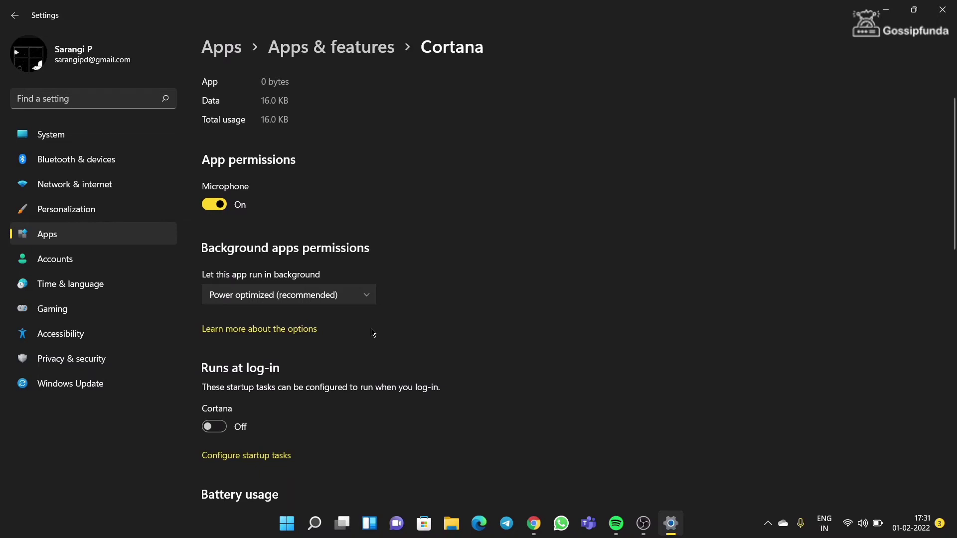
pyautogui.click(326, 302)
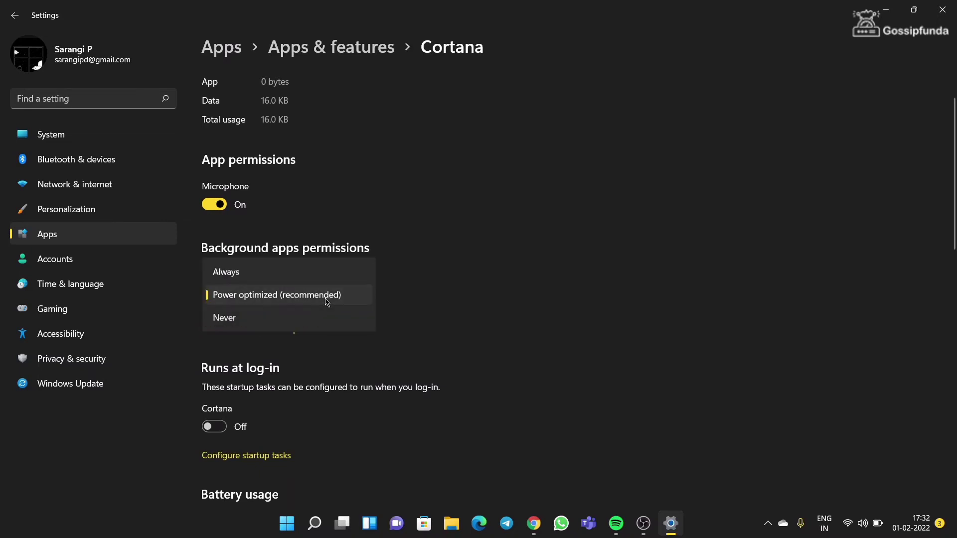
pyautogui.click(267, 319)
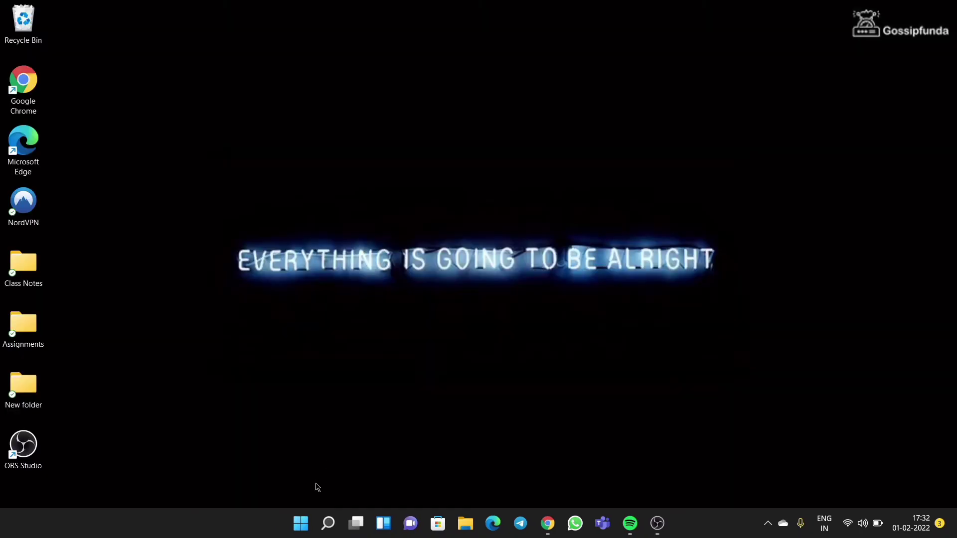
# - Find the power plan options through a Windows search and open the advanced power settings of the Balanced plan
pyautogui.click(328, 522)
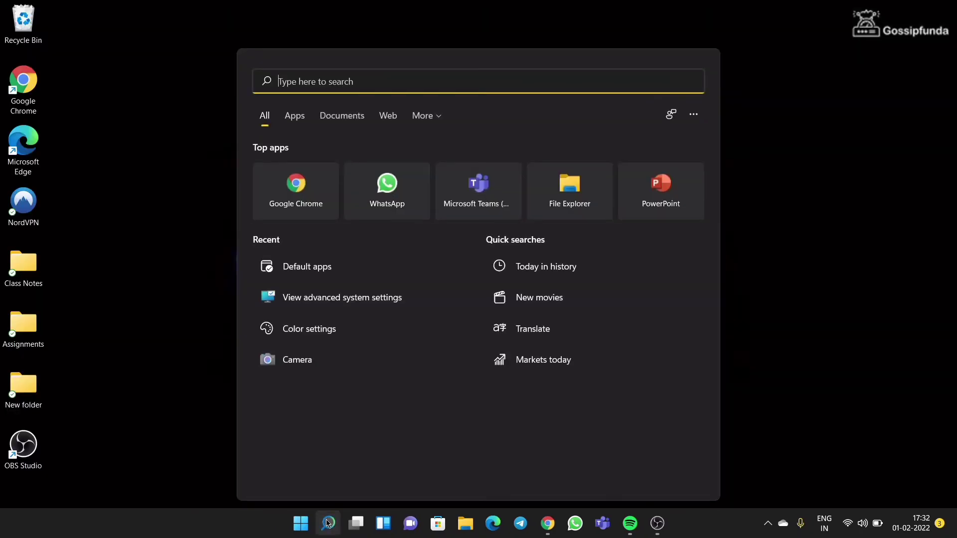
pyautogui.write('power pl')
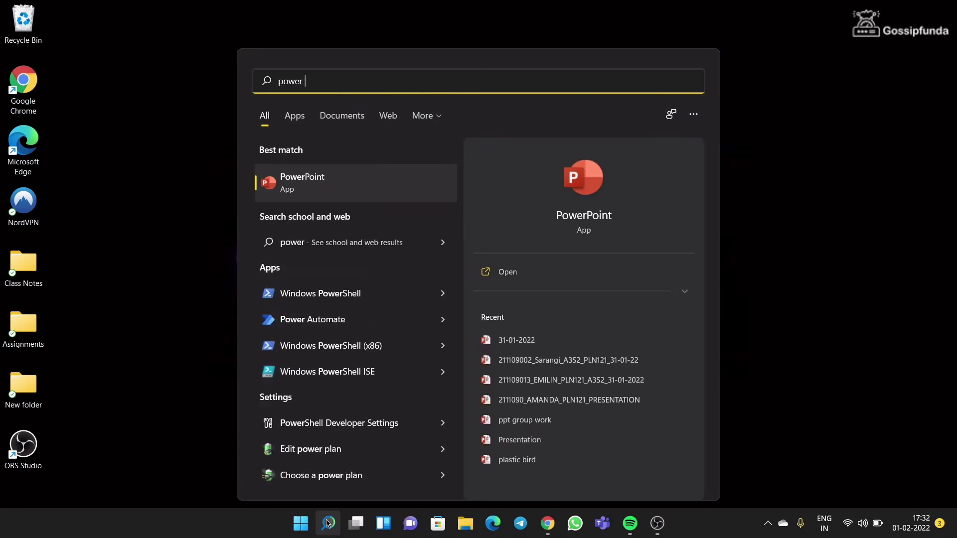
pyautogui.click(525, 278)
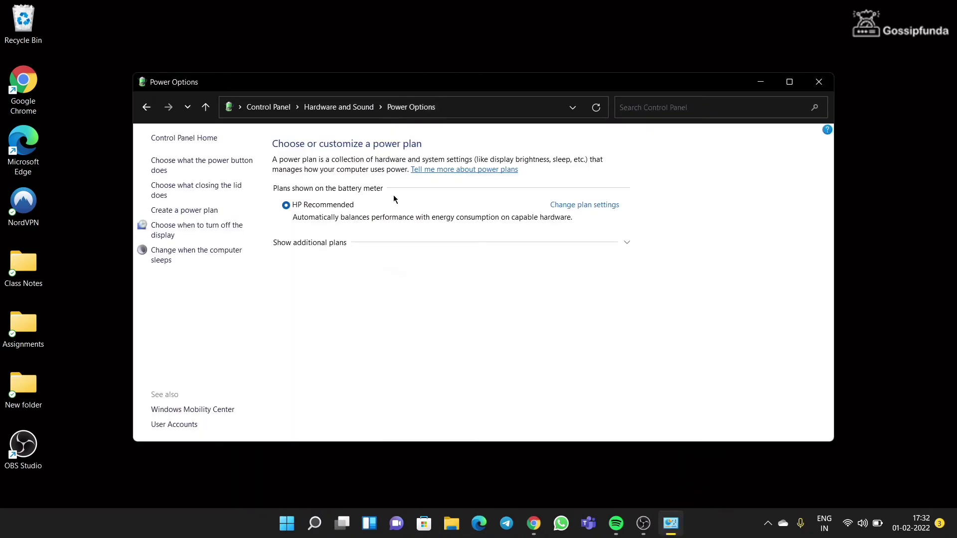
pyautogui.click(335, 245)
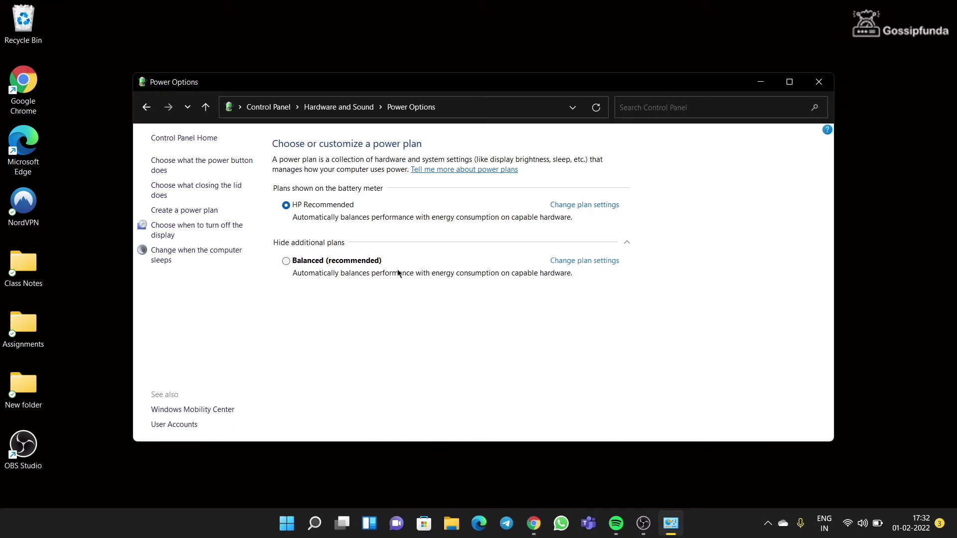
pyautogui.click(569, 265)
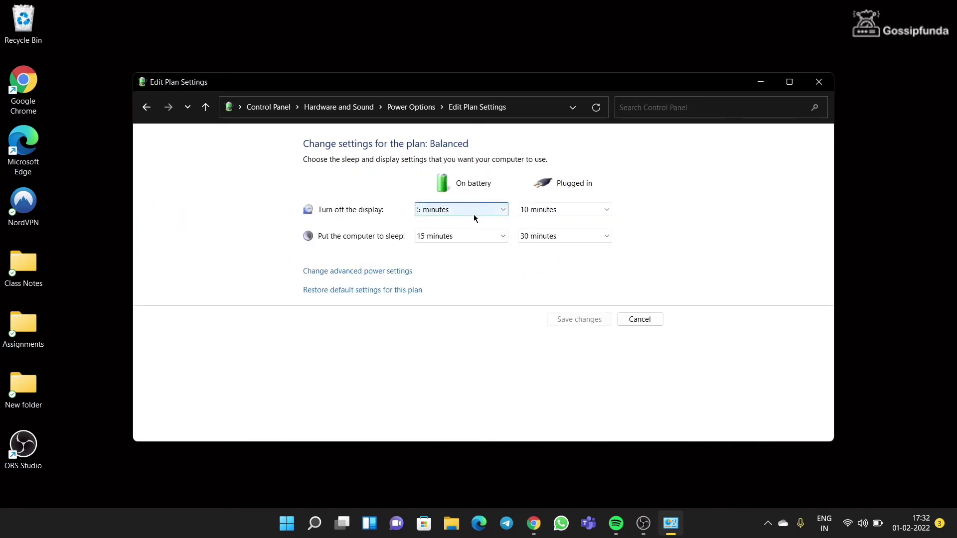
pyautogui.click(377, 271)
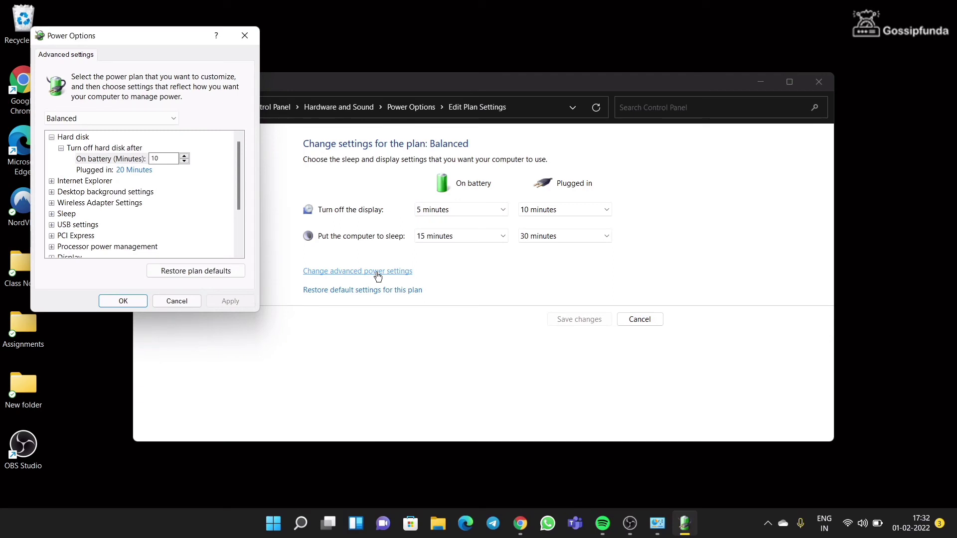
# - Expand Processor power management and its Minimum processor state entry in the Balanced plan's advanced settings
pyautogui.moveTo(237, 174); pyautogui.dragTo(231, 198)
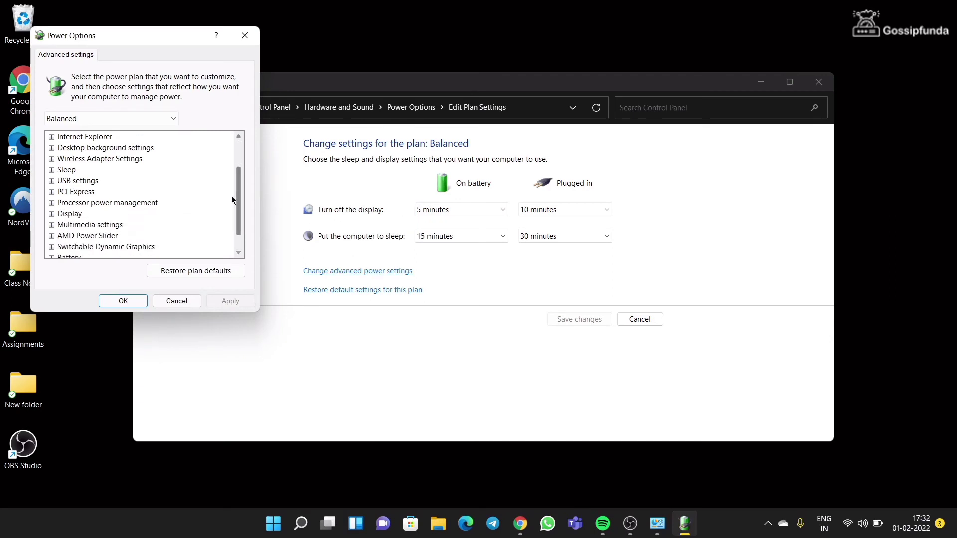
pyautogui.doubleClick(122, 204)
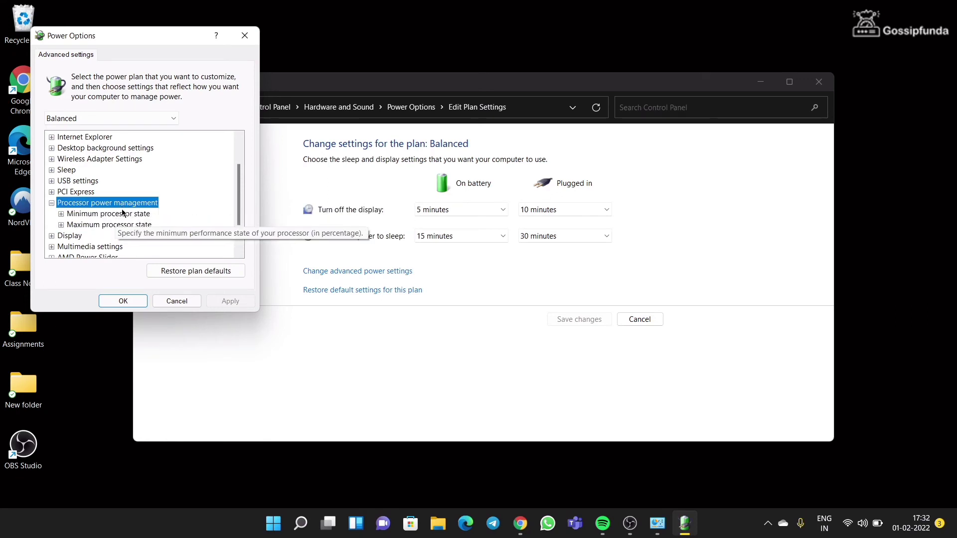
pyautogui.doubleClick(120, 214)
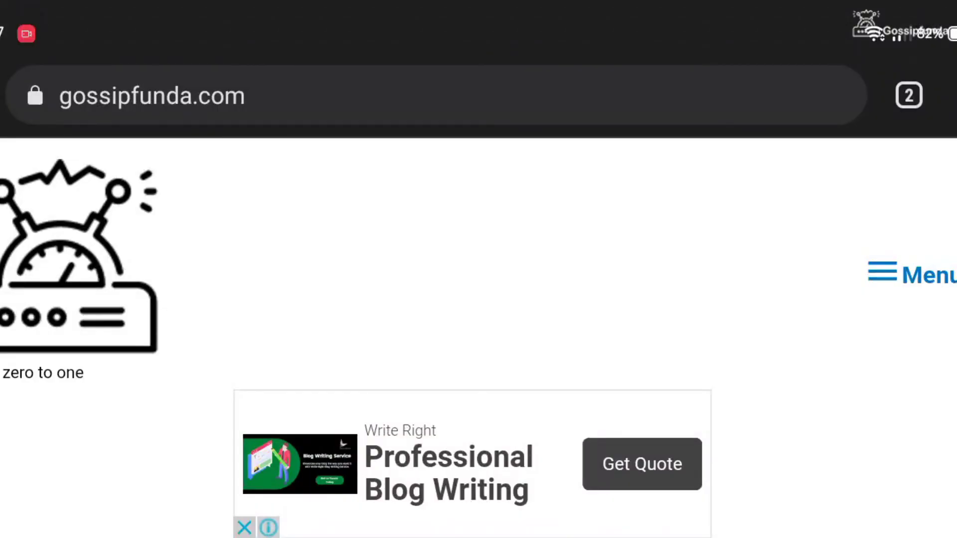
pyautogui.scroll(-10, 820, 181)
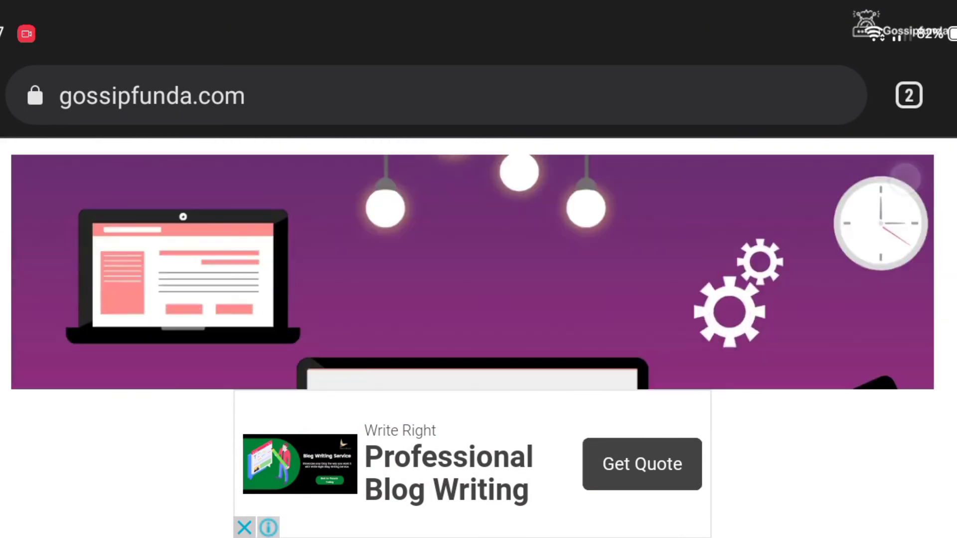
pyautogui.scroll(-15, 478, 264)
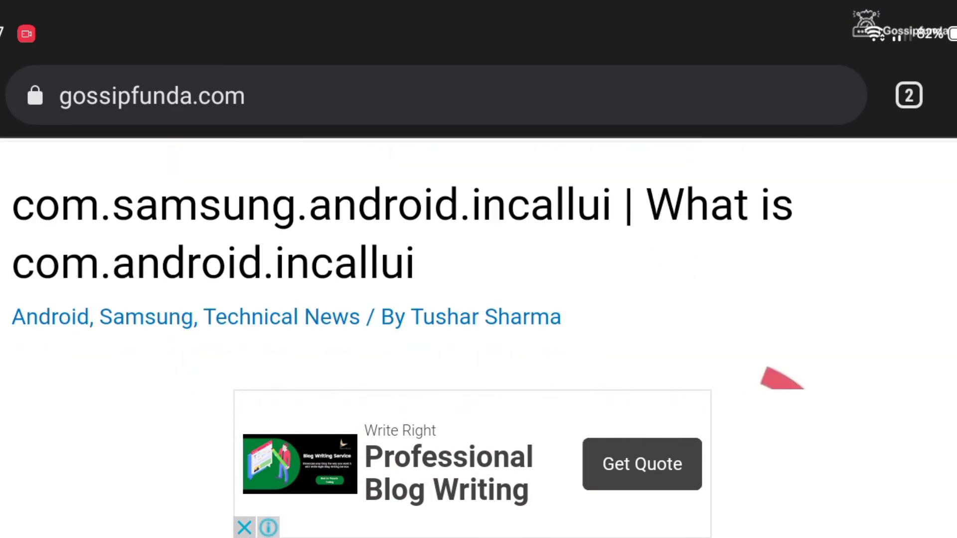
pyautogui.scroll(-15, 478, 264)
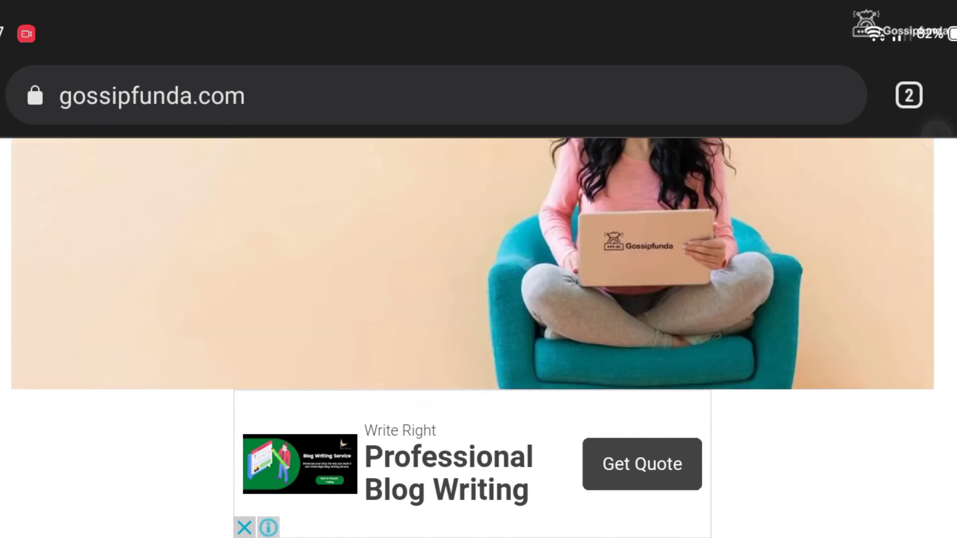
pyautogui.scroll(-15, 479, 264)
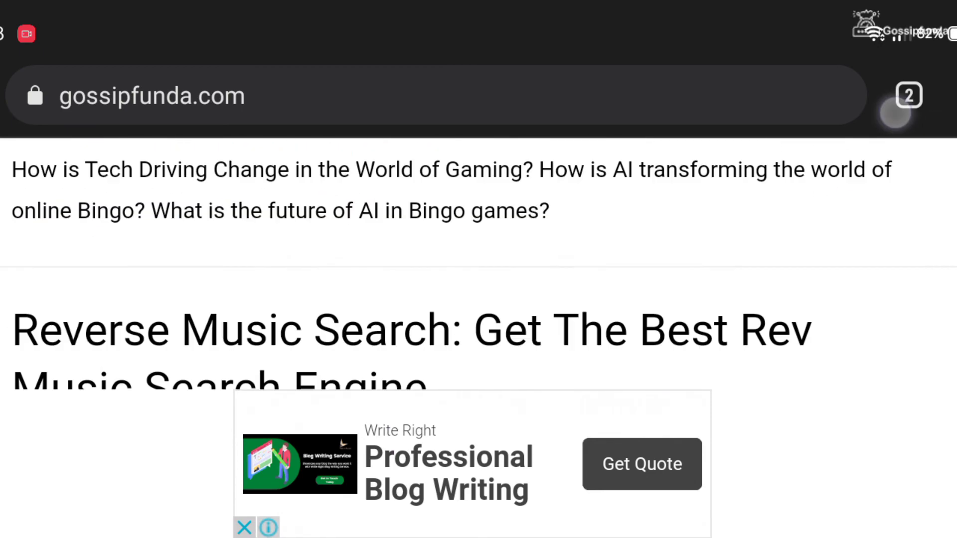
pyautogui.scroll(-15, 478, 264)
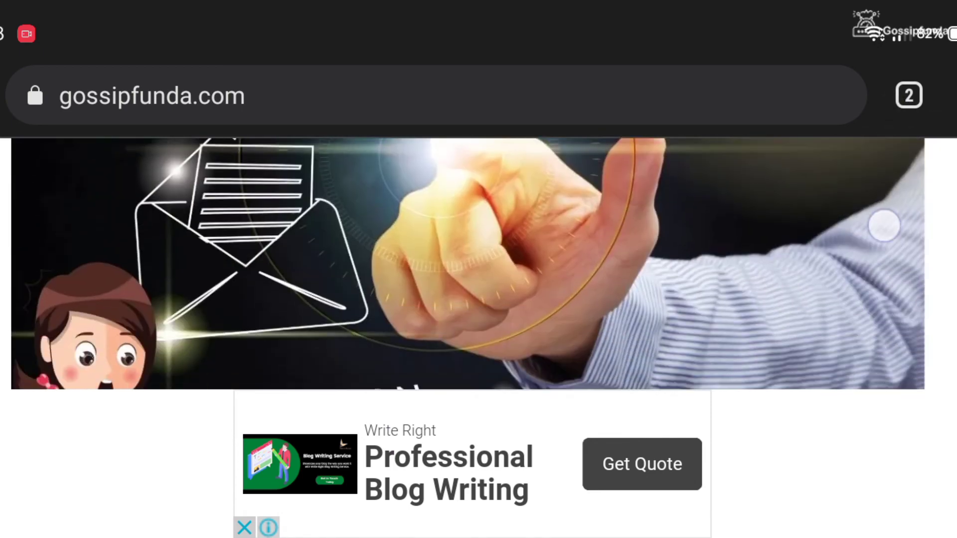
pyautogui.scroll(-15, 479, 264)
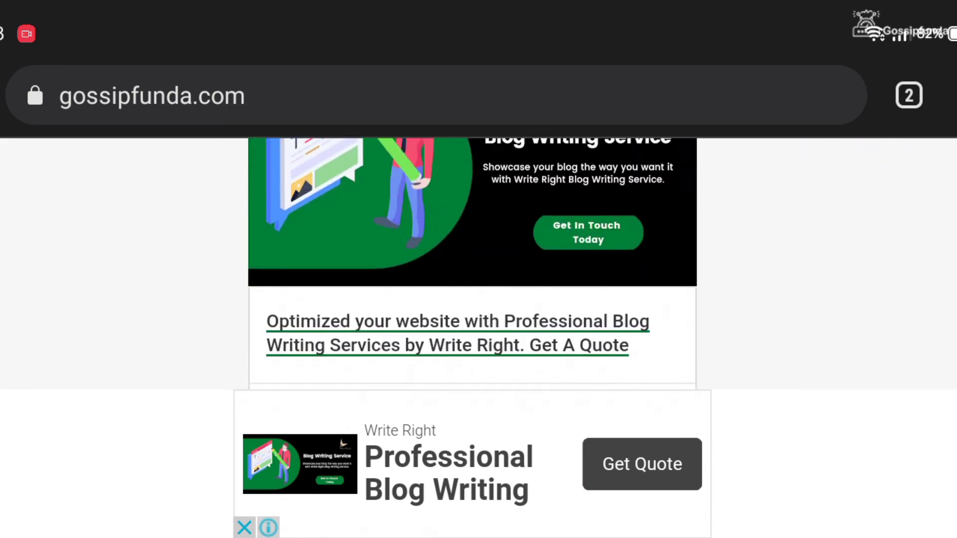